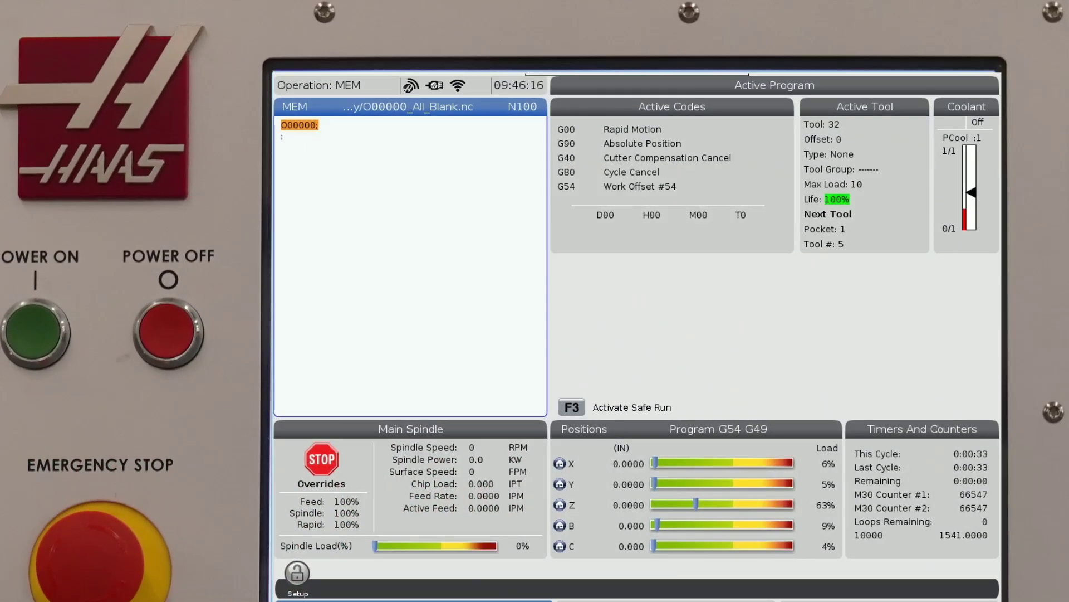
Switch from the Active Program screen to the Current Commands Devices page
key("CURRENT_COMMANDS")
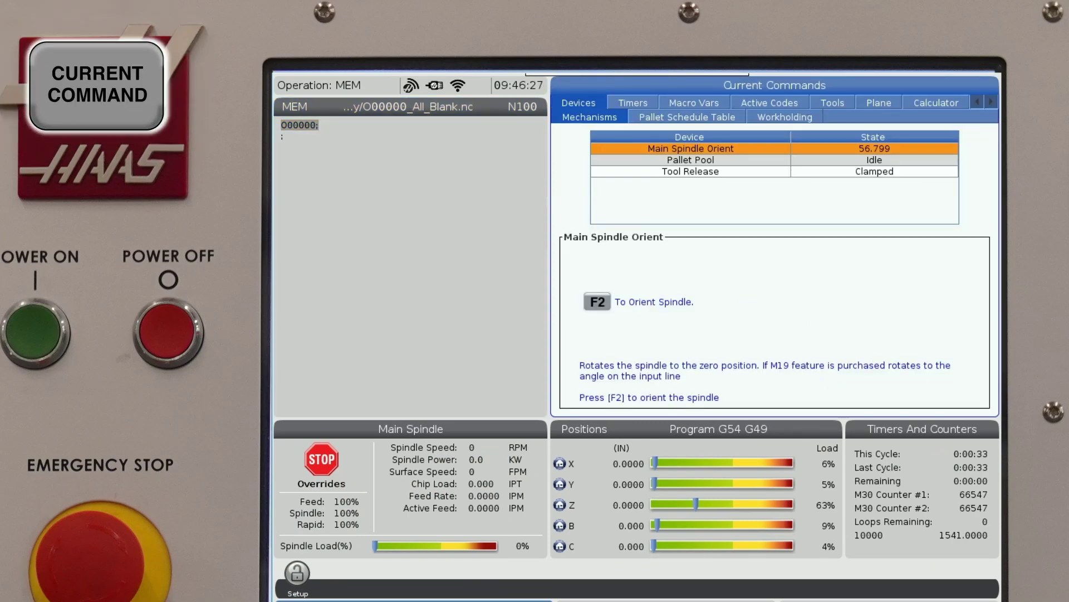
Go from the Mechanisms tab to the Pallet Schedule Table showing pallets 1–7
key("Up")
key("Right")
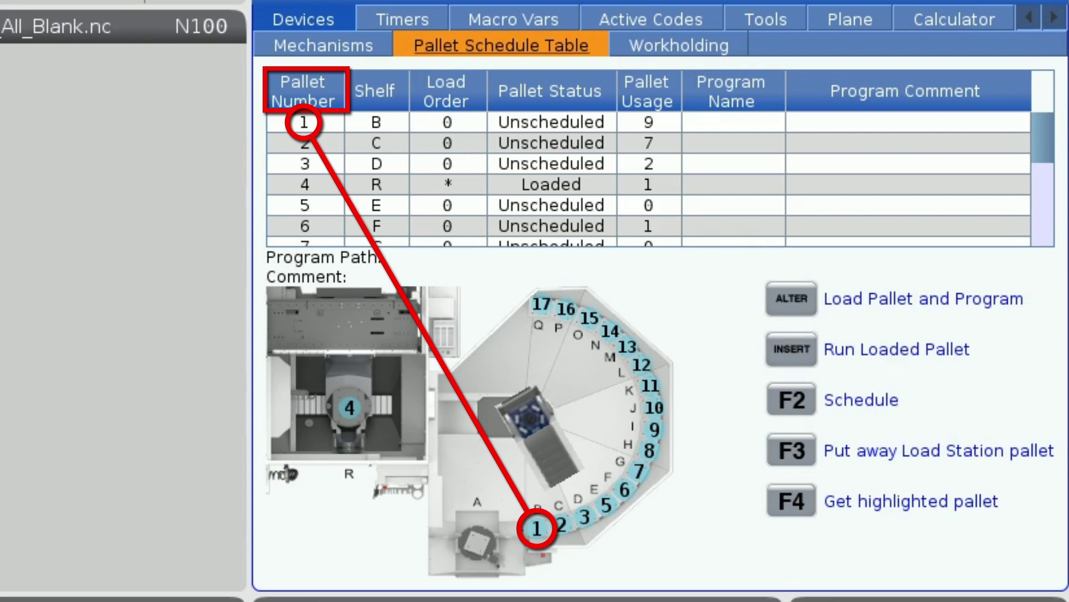
key("Down")
key("Down")
key("Down")
key("Down")
key("Down")
key("Down")
key("Down")
key("Down")
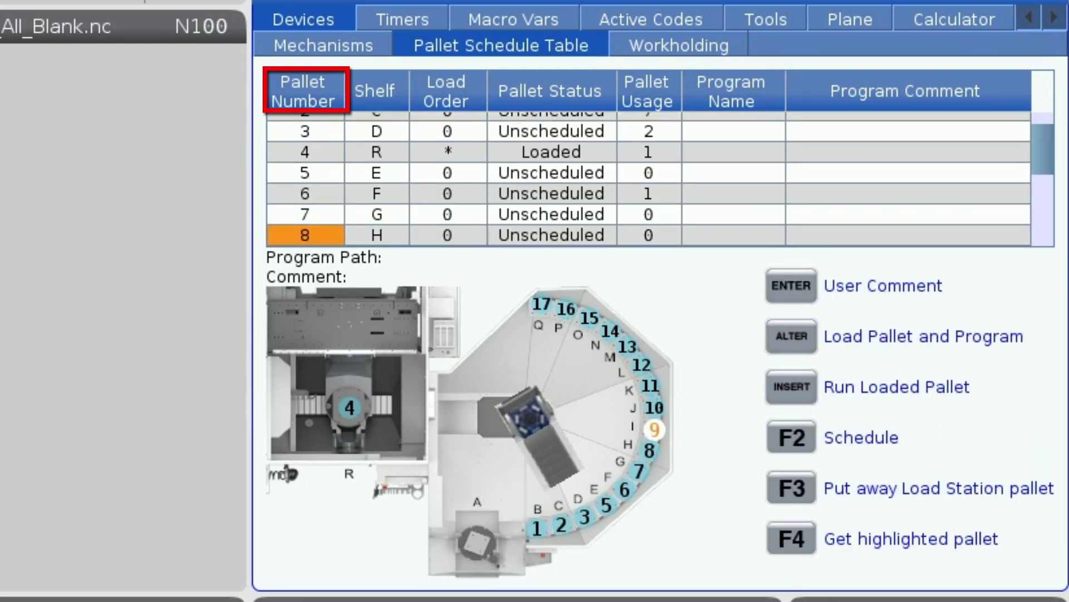
key("Down")
key("Down")
key("Down")
key("Down")
key("Down")
key("Down")
key("Down")
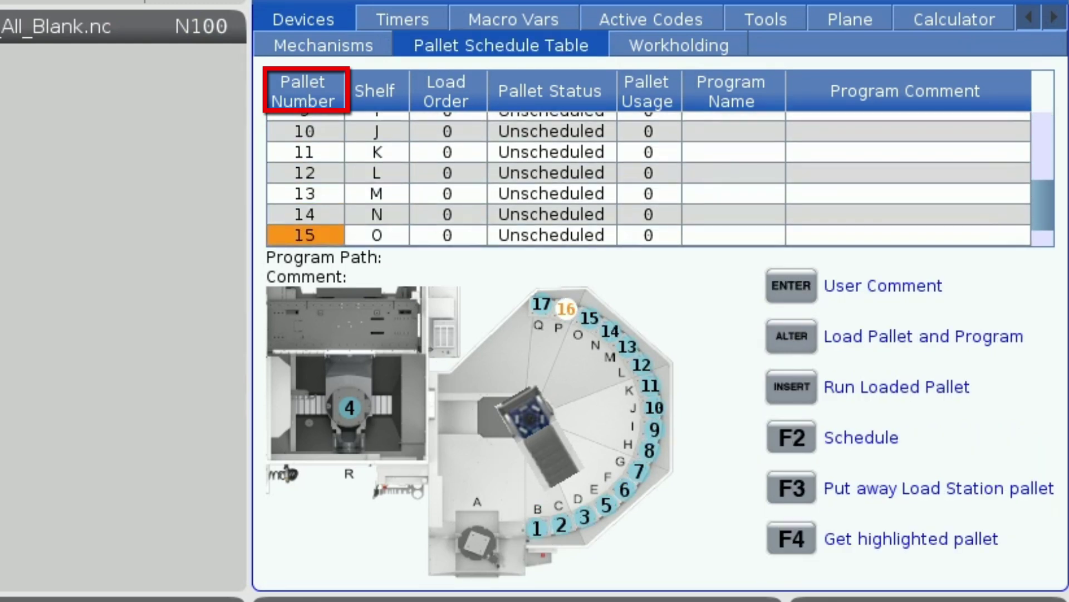
key("Down")
key("Down")
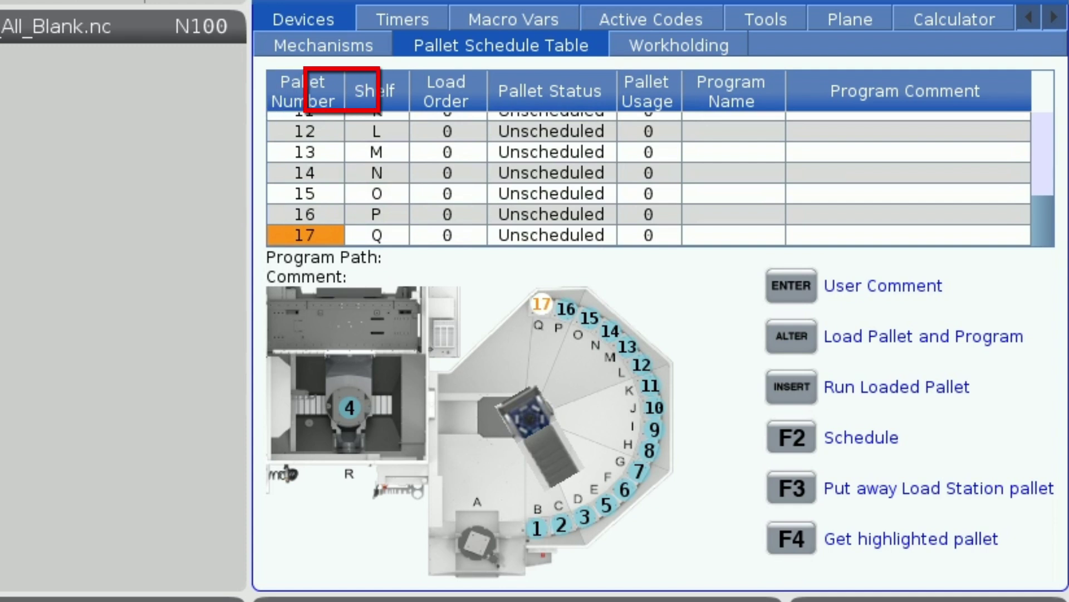
key("Page_Up")
key("Page_Up")
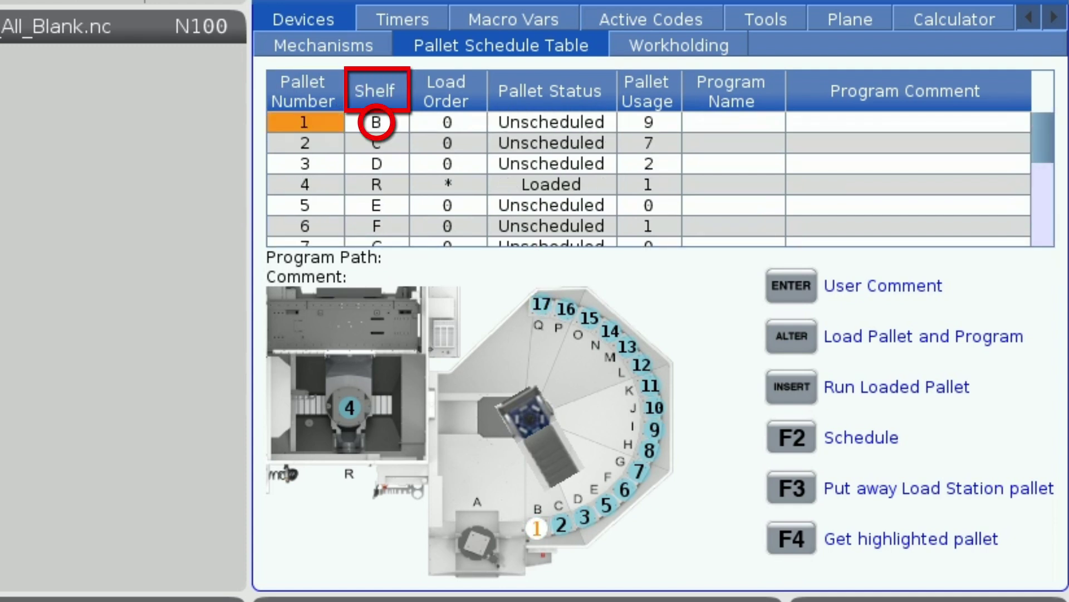
key("Right")
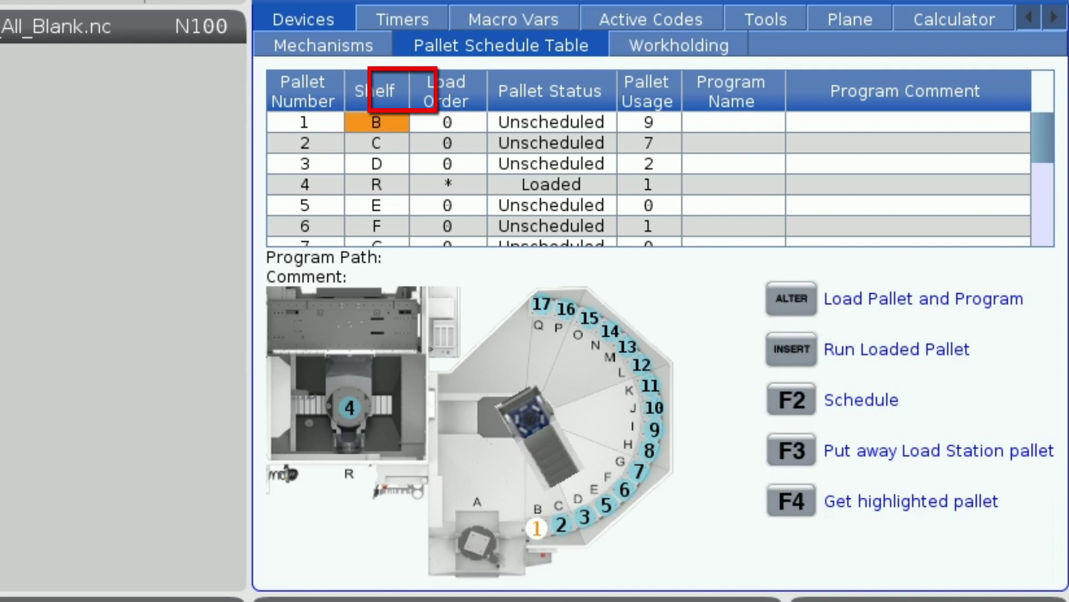
key("Right")
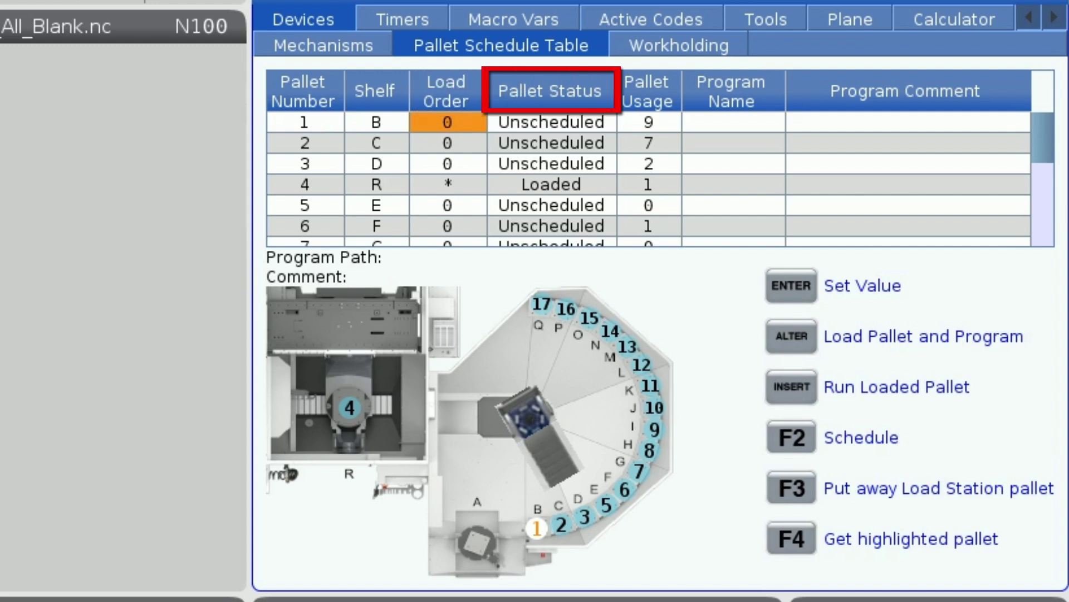
key("Return")
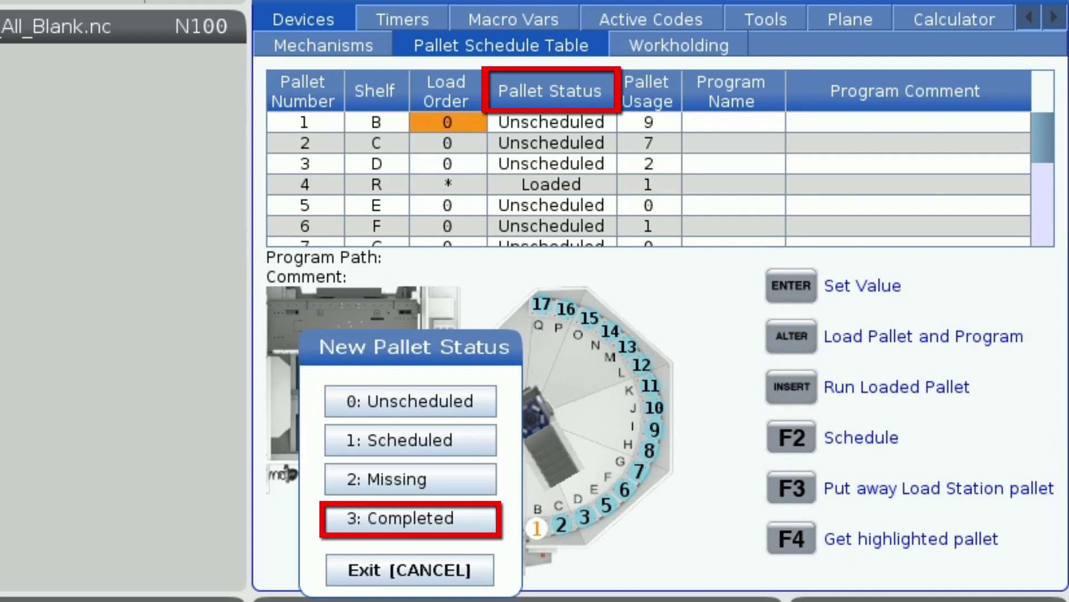
key("1")
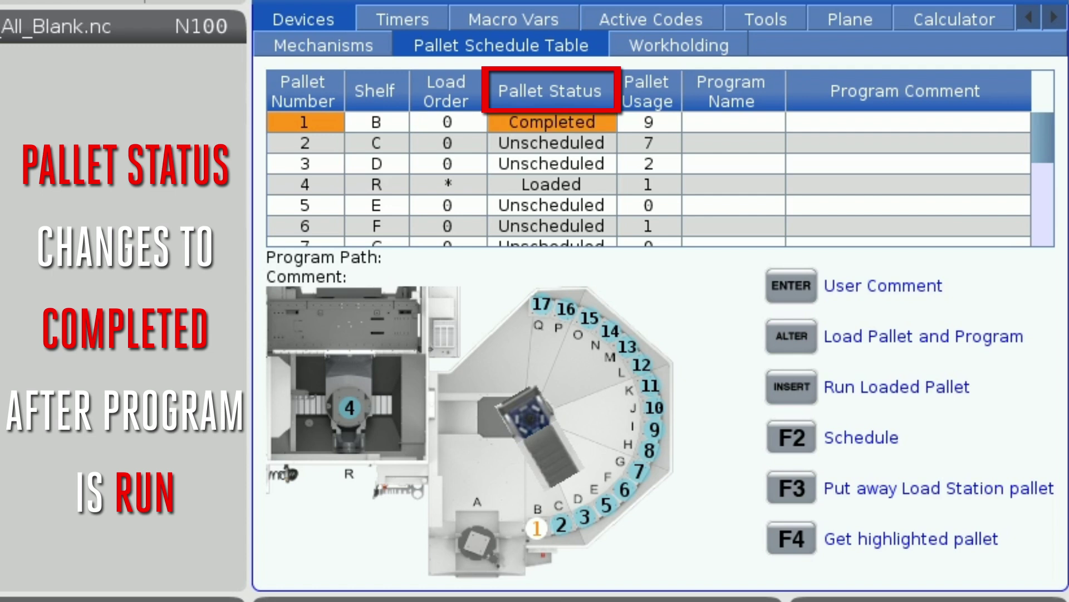
key("Down")
key("Down")
key("Down")
key("Down")
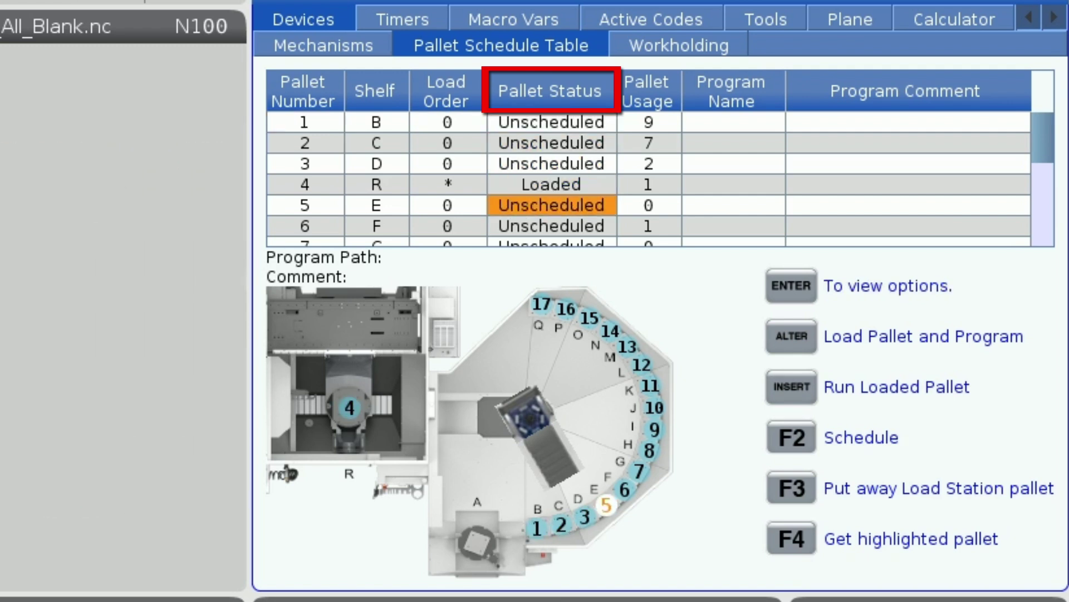
key("Return")
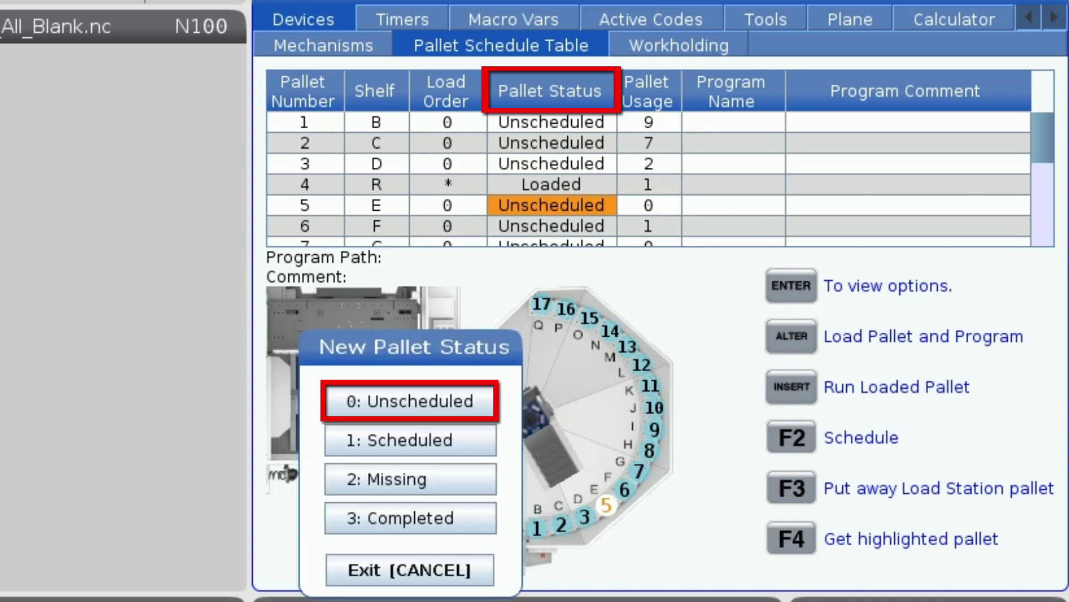
key("Down")
key("Down")
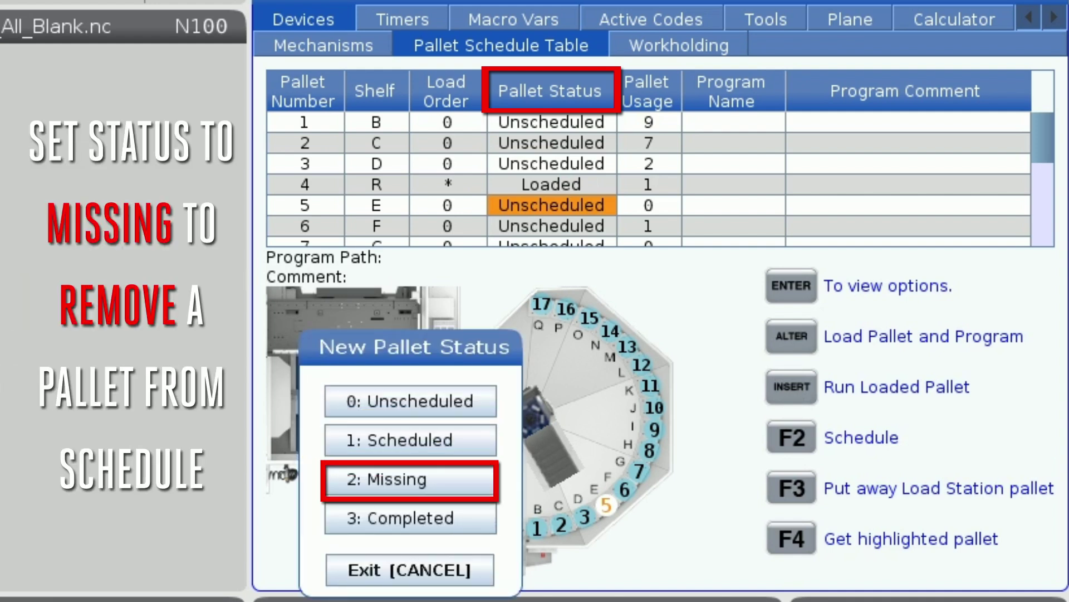
key("Return")
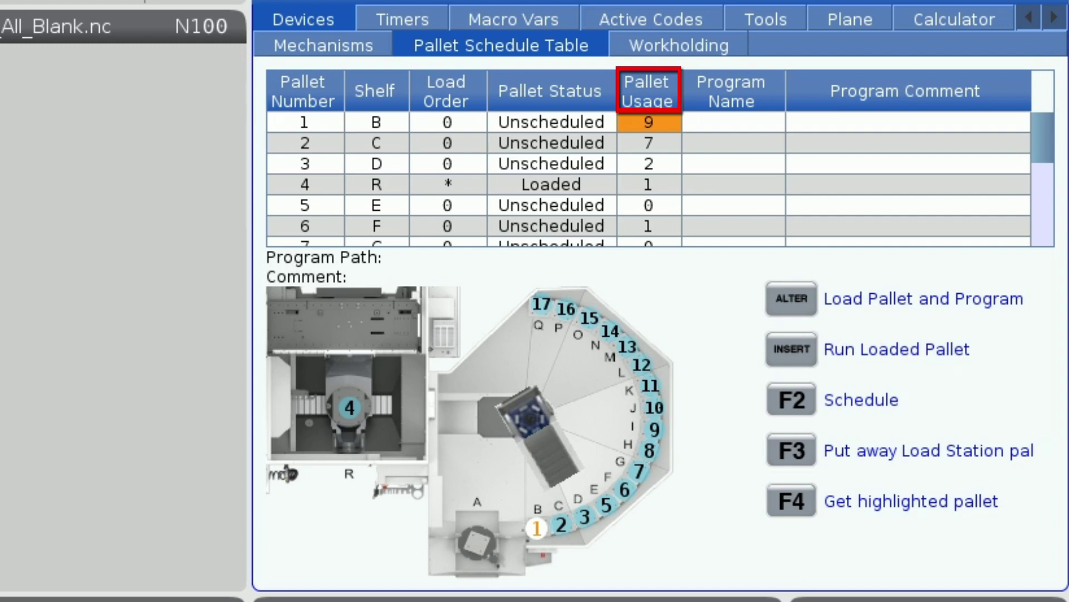
left_click(733, 122)
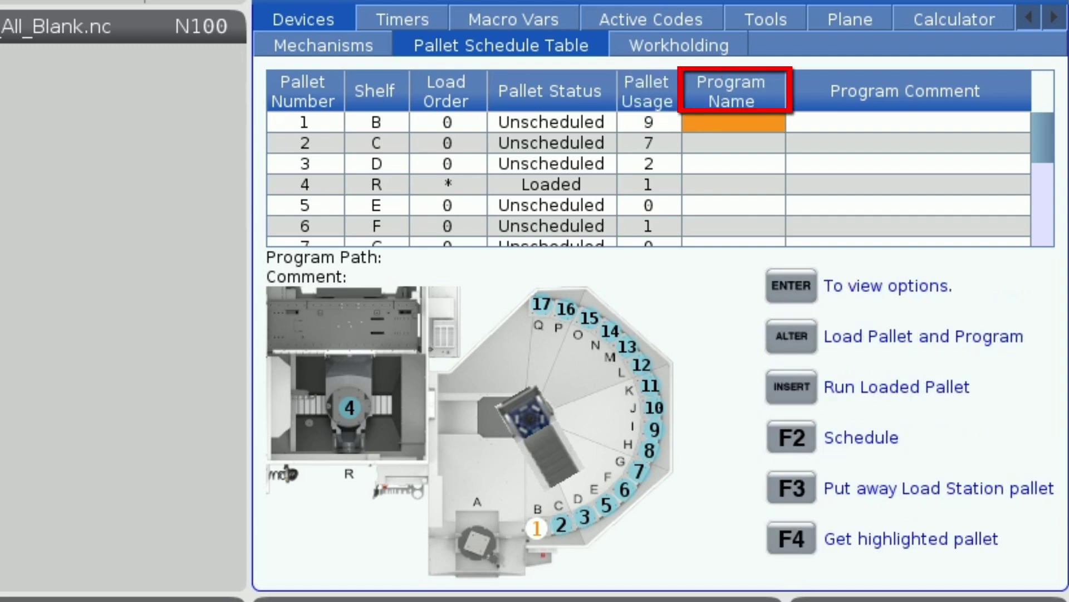
key("Return")
key("Return")
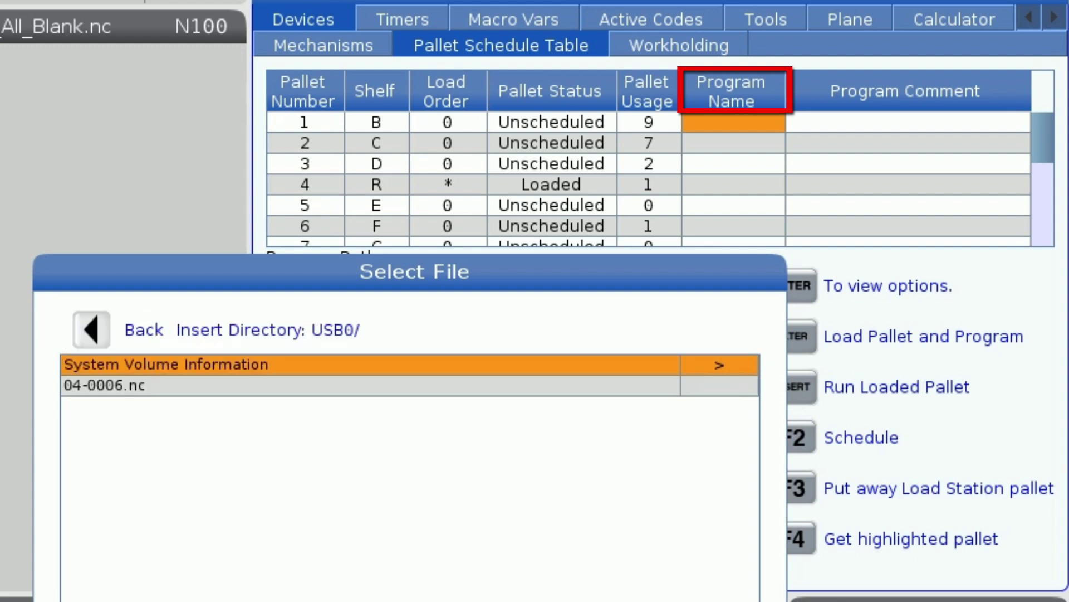
key("Down")
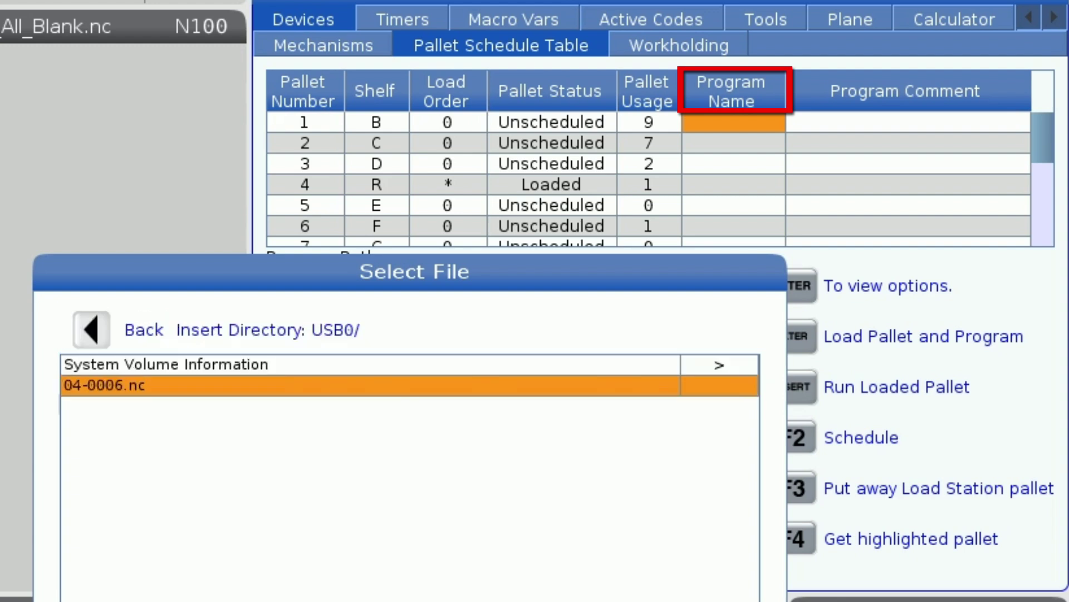
key("Return")
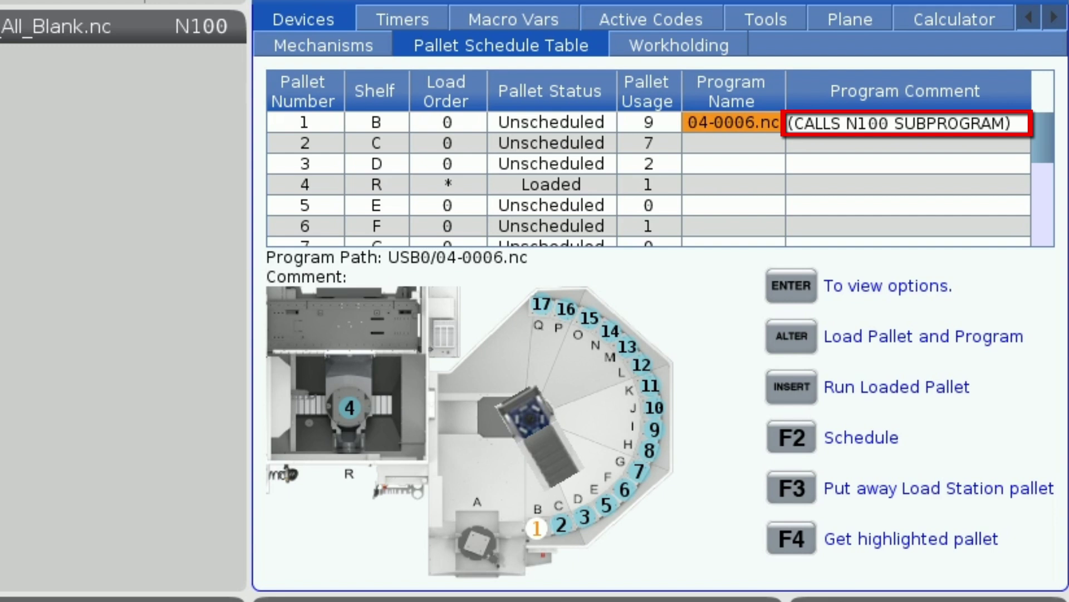
key("Delete")
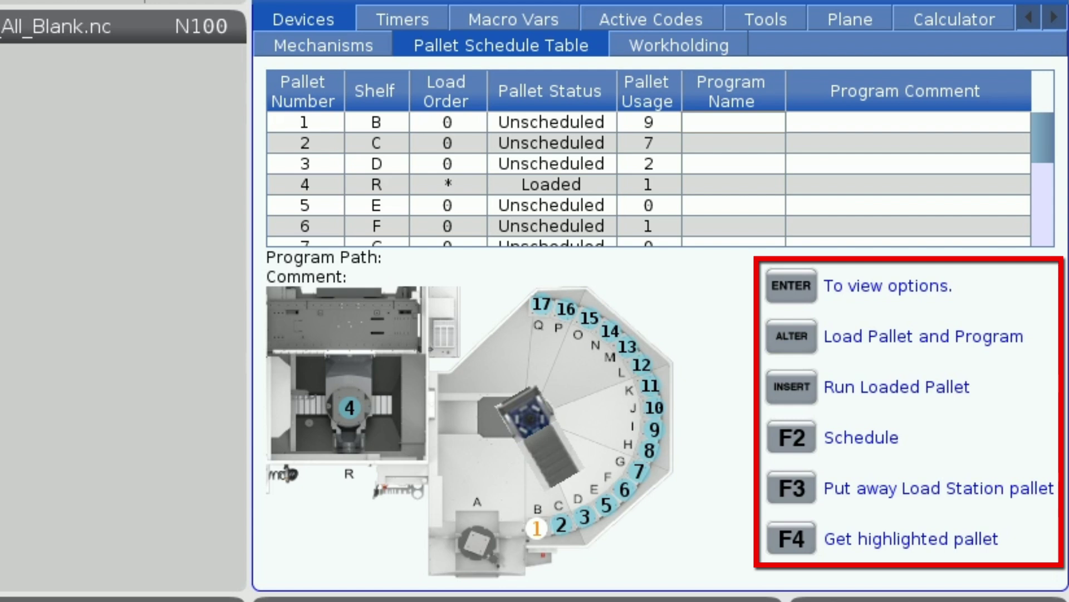
Give pallet 1 the user comment 'OPERATOR INFORMATION' and load its program
left_click(305, 122)
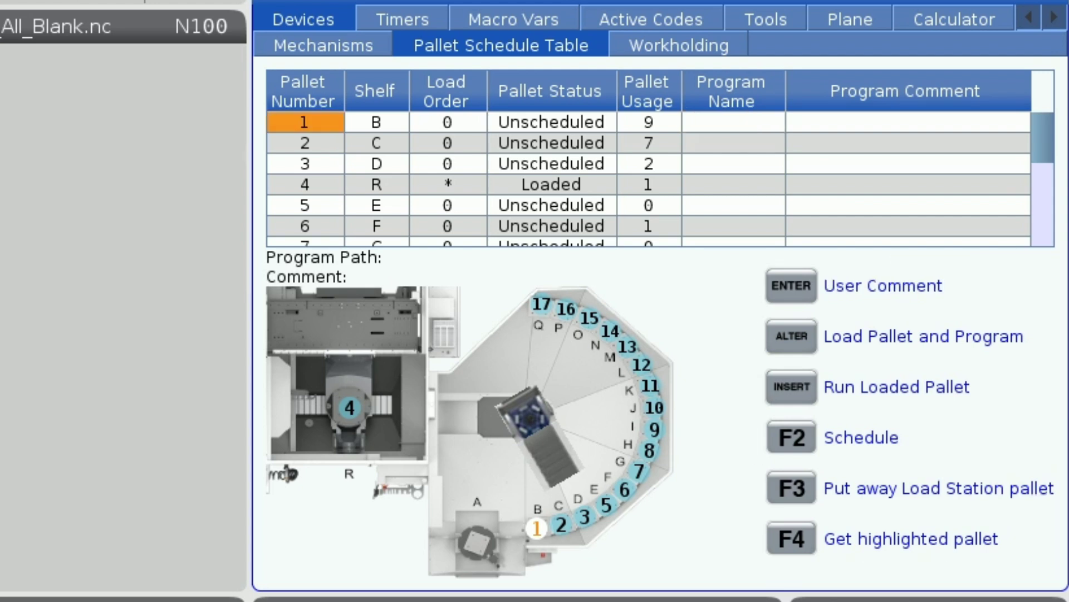
key("Return")
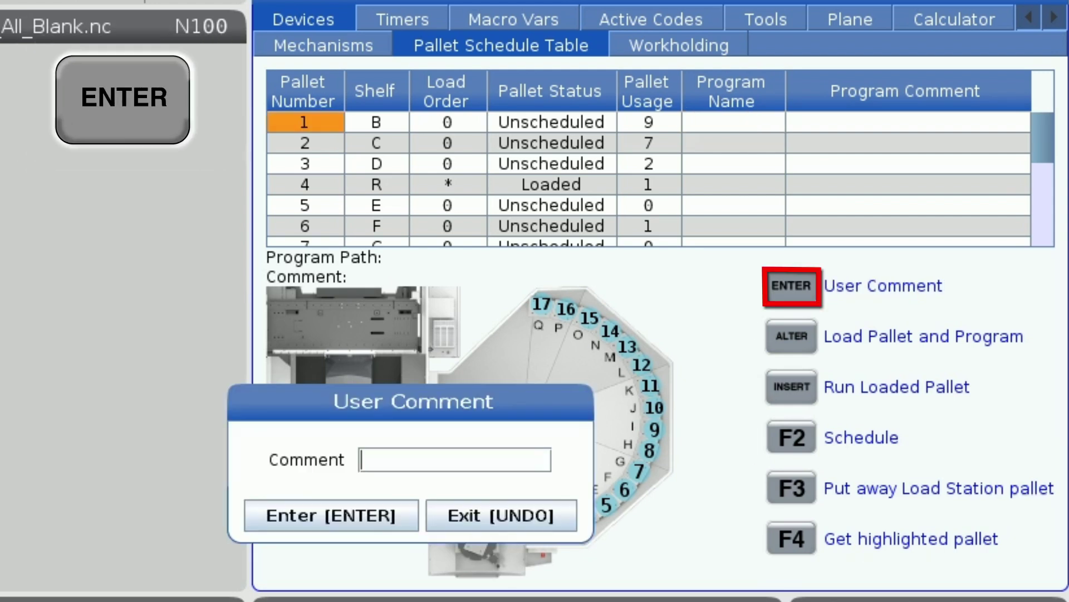
type("OPERATOR INFORMATION")
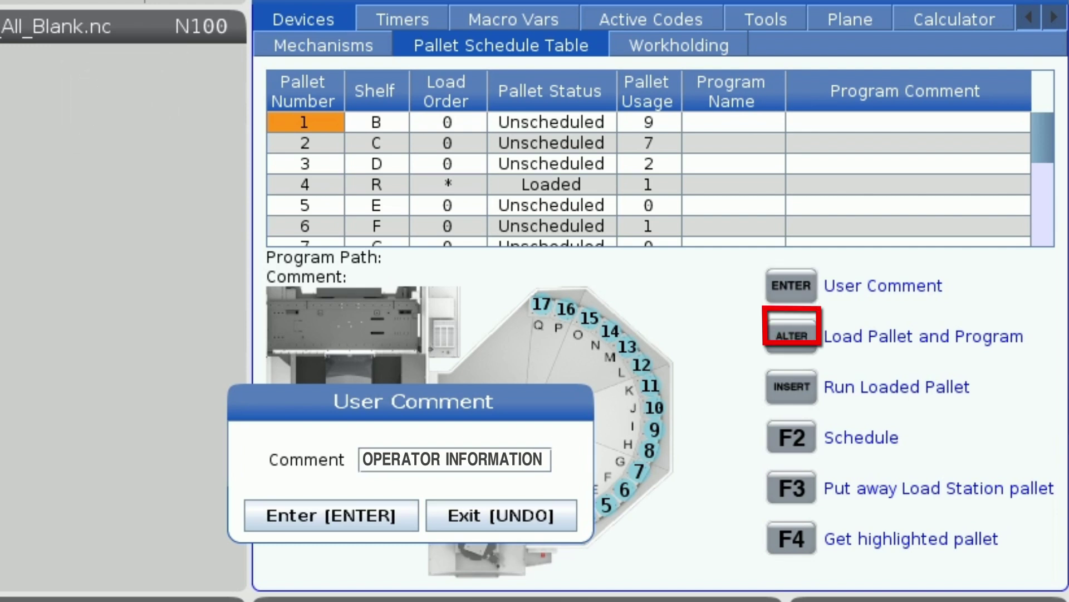
key("alt")
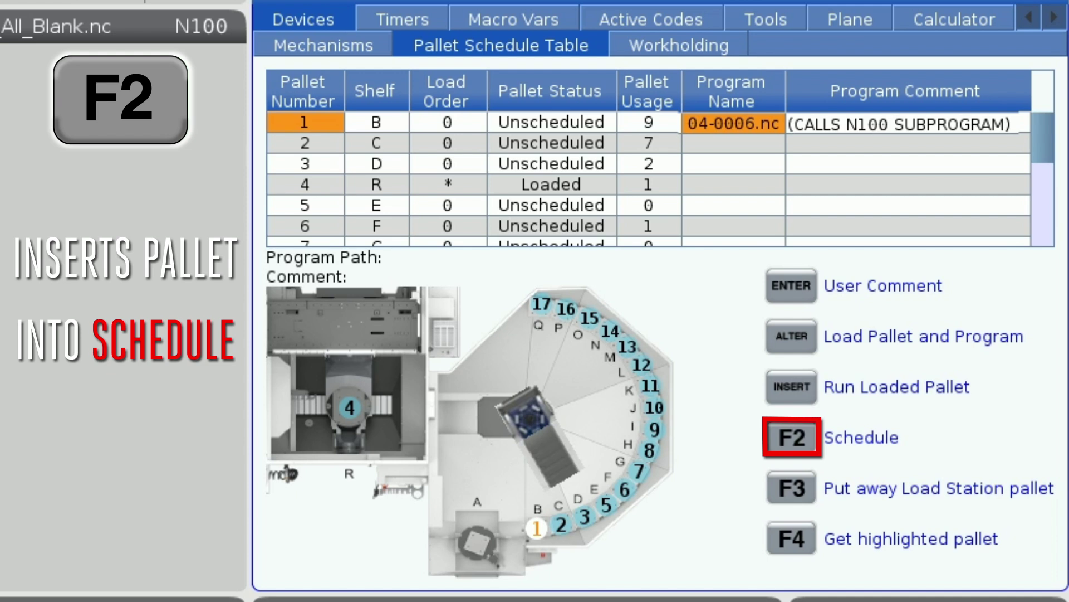
Clear pallet 1's program, schedule pallets 1–3 in load order, and put away the load-station pallet
key("Delete")
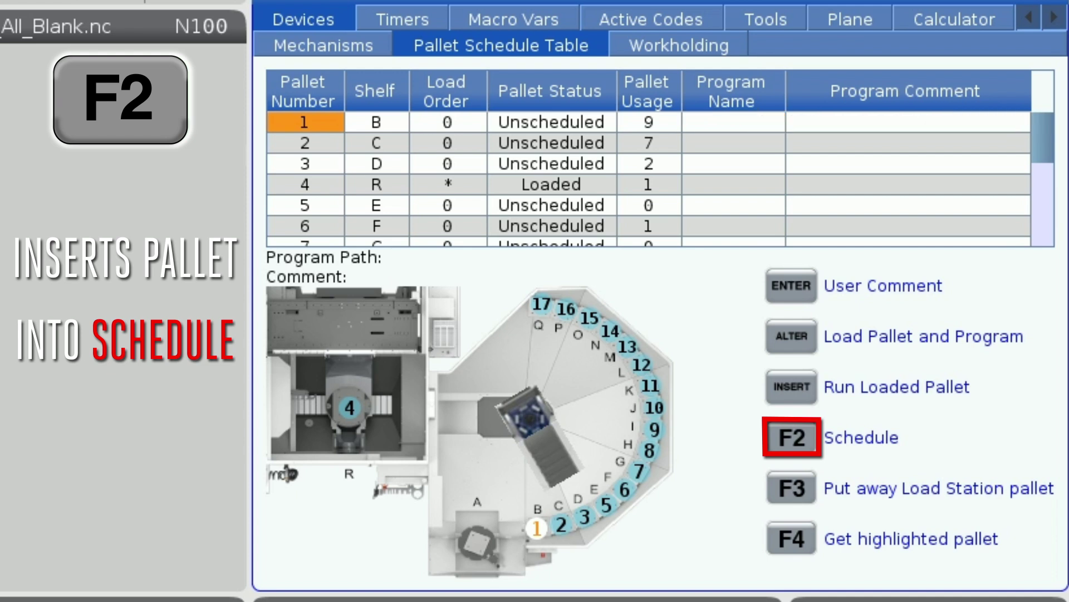
key("F2")
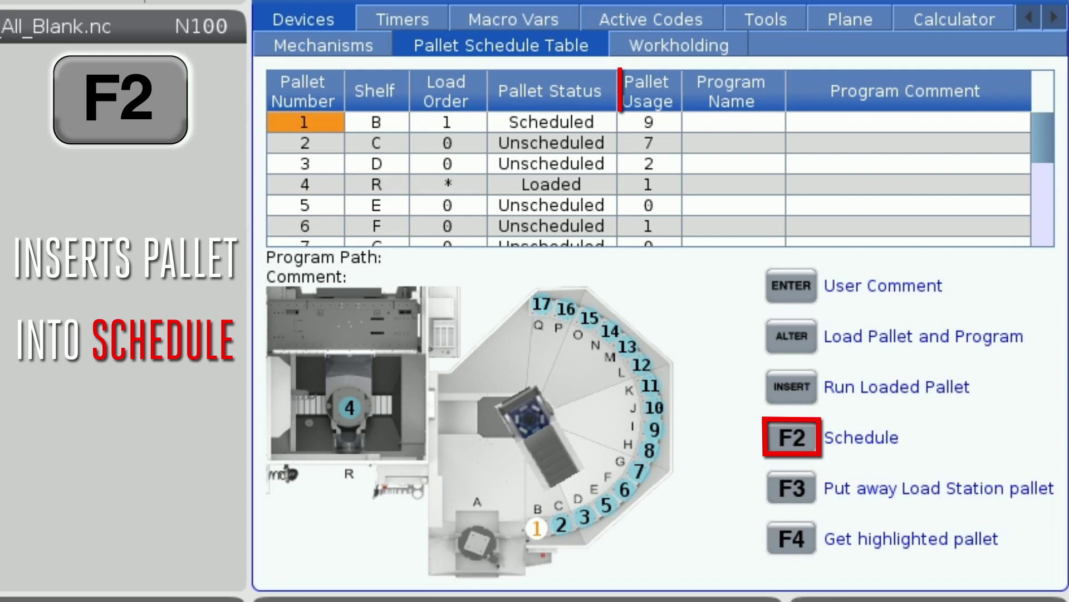
key("Down")
key("F2")
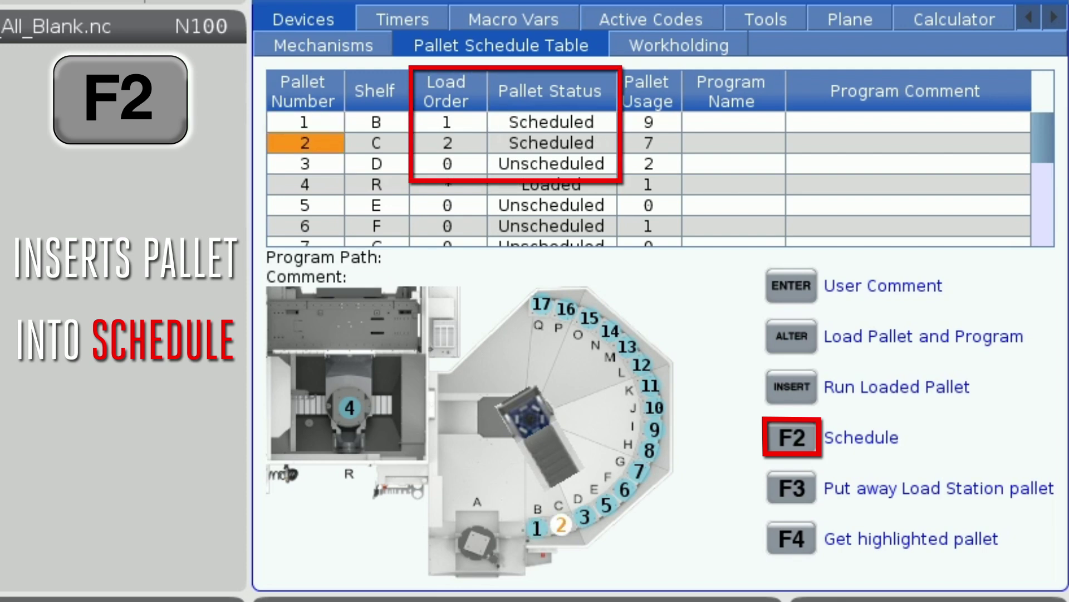
key("Down")
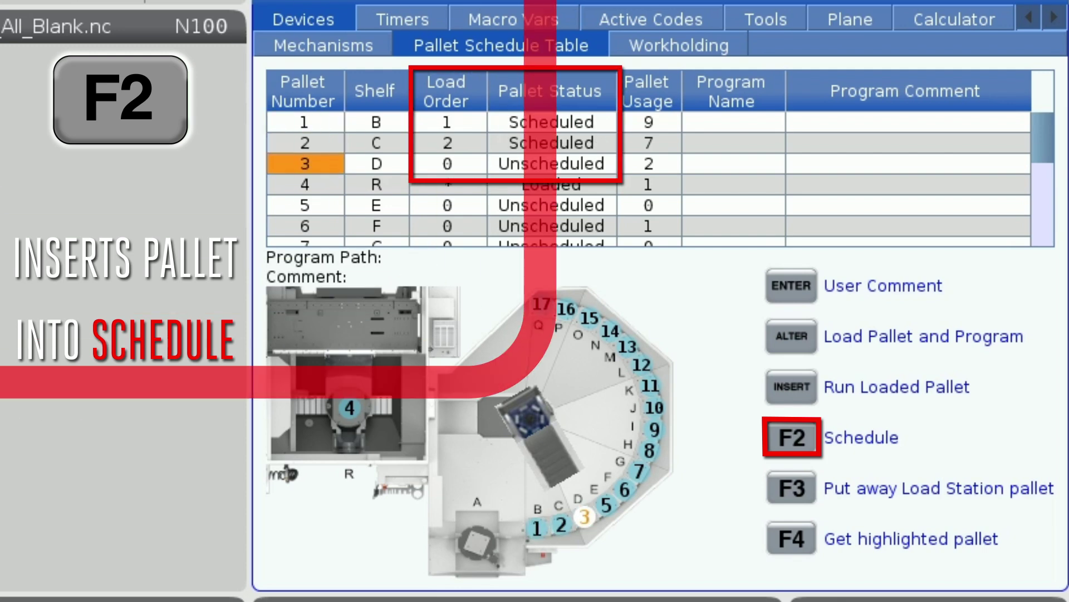
key("F2")
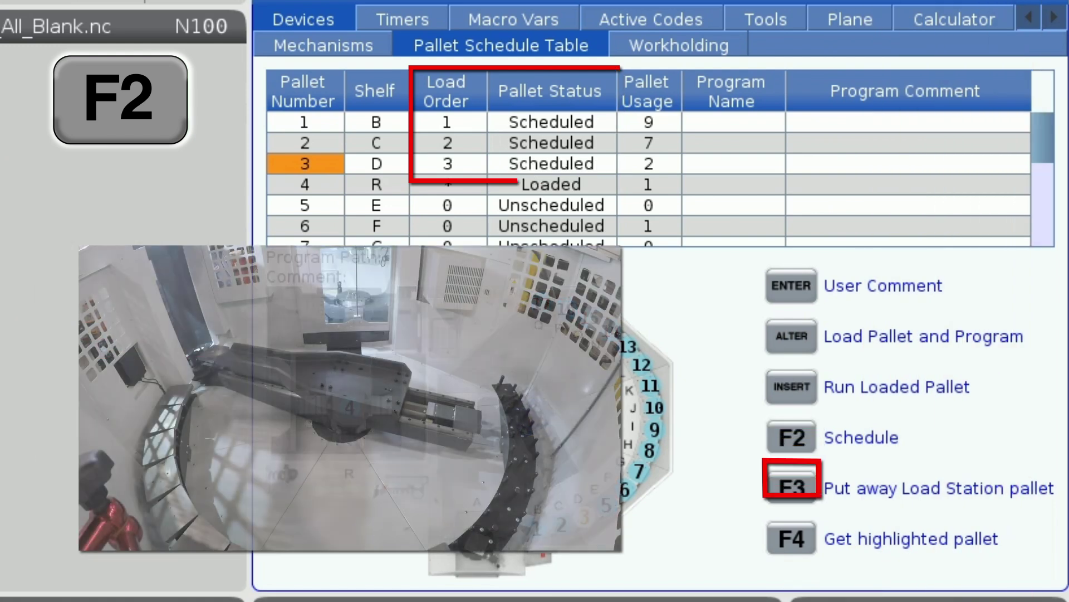
key("F3")
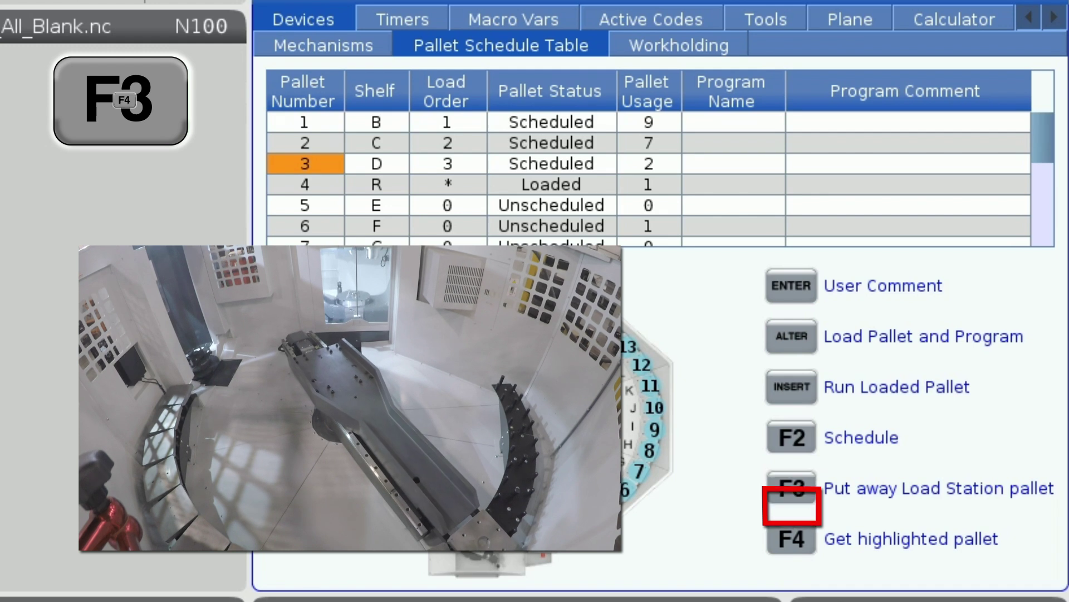
Bring the highlighted pallet to the load station with F4
key("F4")
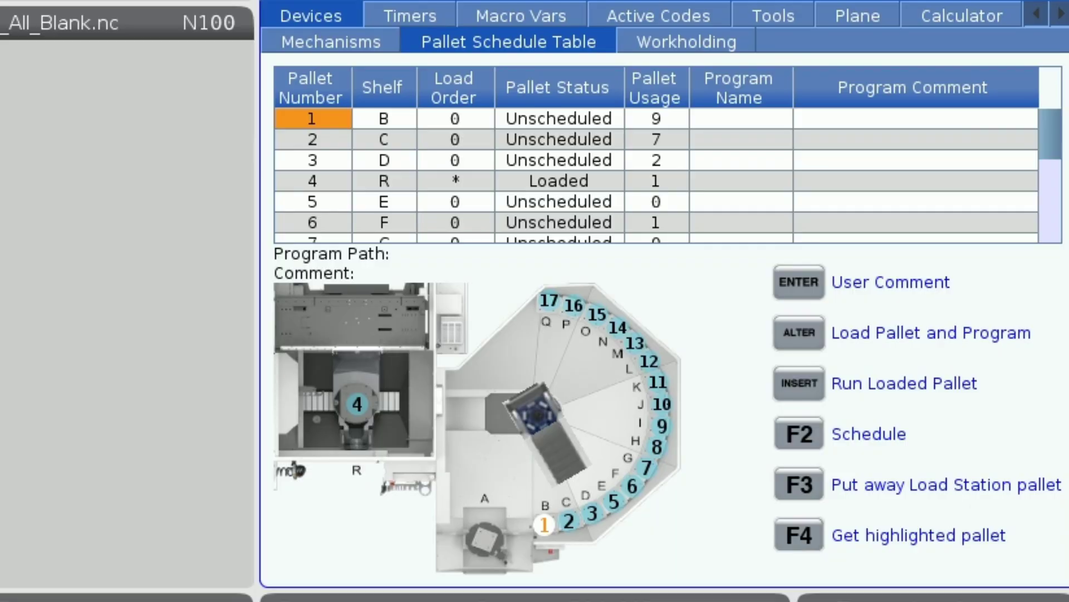
Comment pallet 1 'KEEP VISE ON PALLET' and schedule it first to load
key("Return")
type("KEEP VISE")
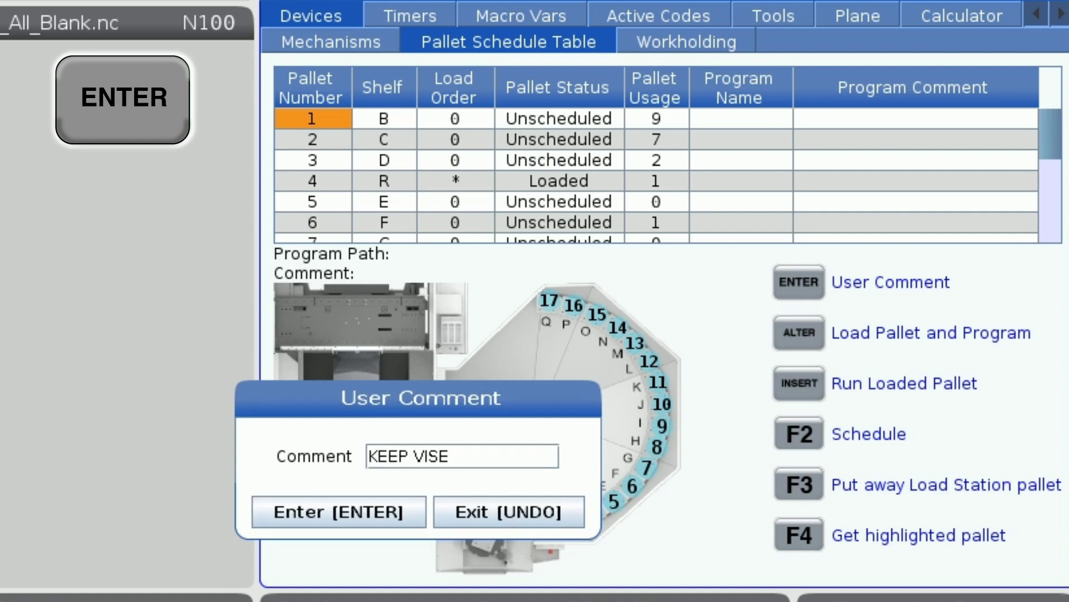
type(" ON PALLET")
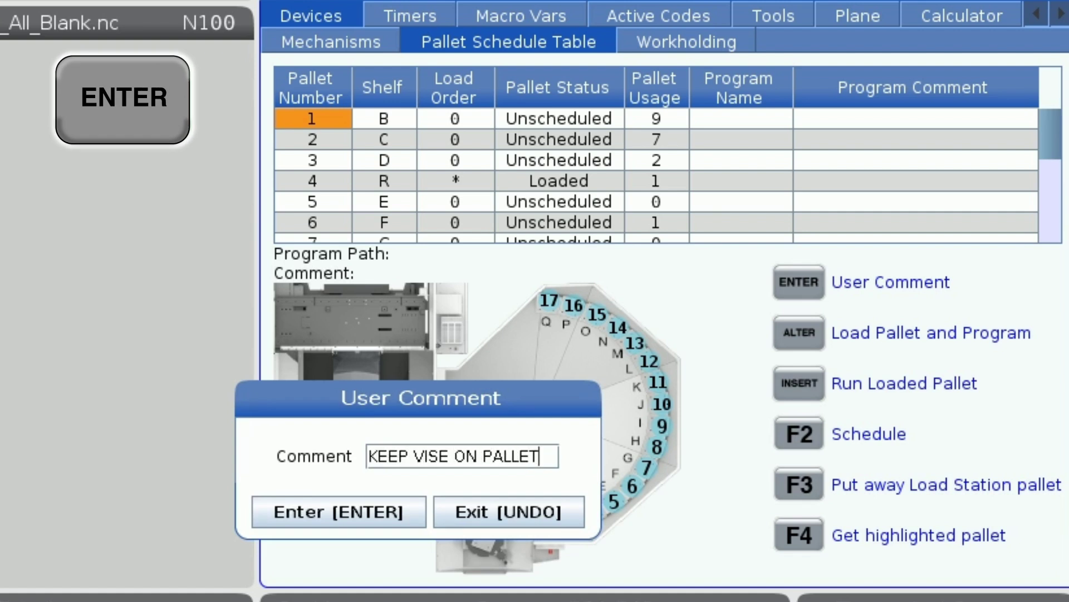
key("Return")
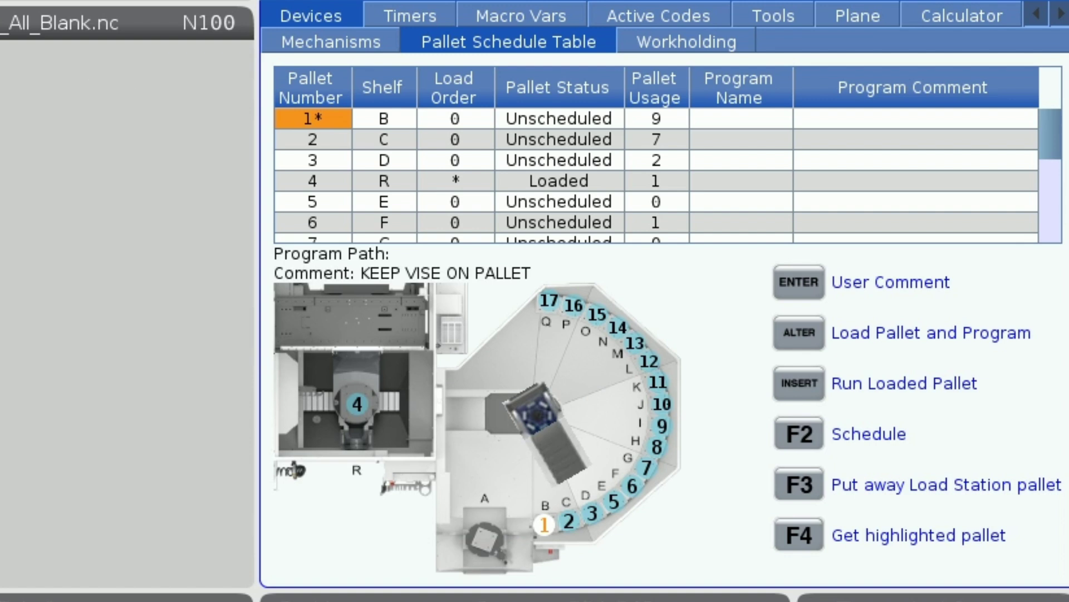
key("F2")
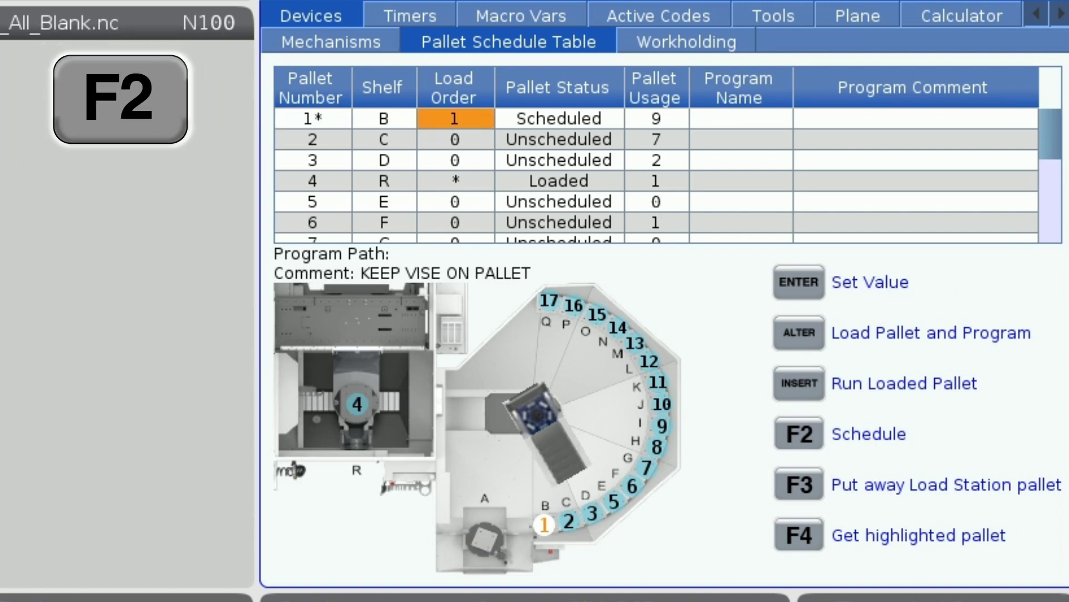
Move across pallet 1's row to its Program Name cell
key("Left")
key("Left")
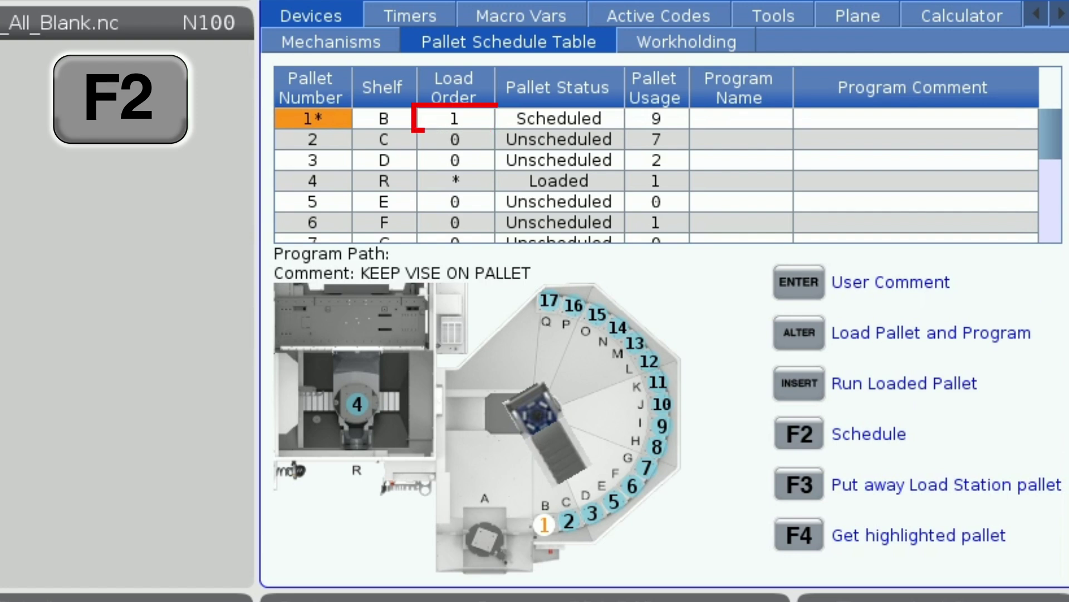
key("Right")
key("Right")
key("Right")
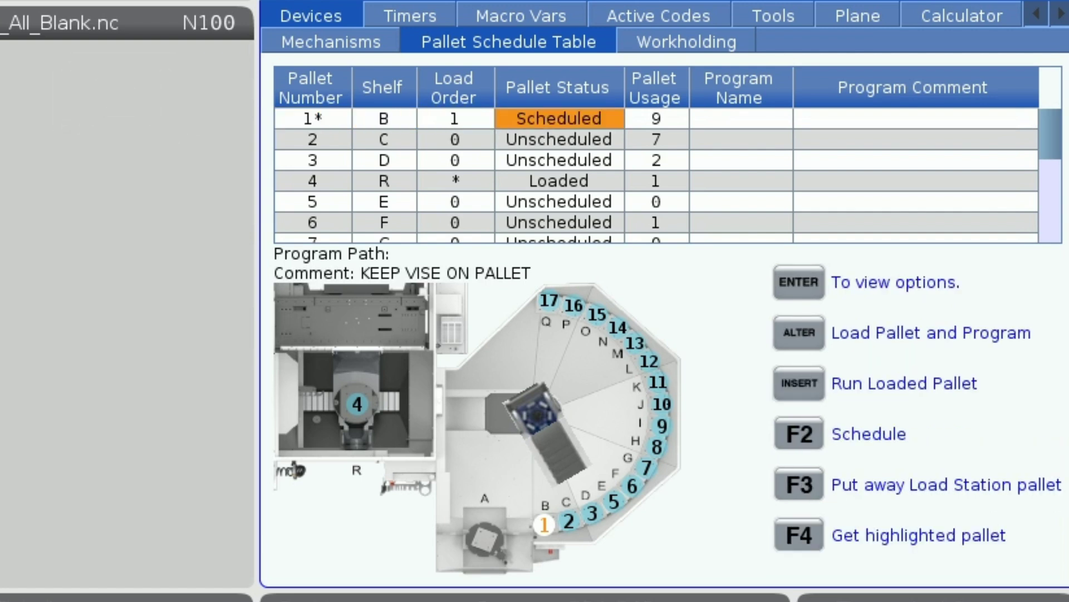
key("Right")
key("Right")
key("Return")
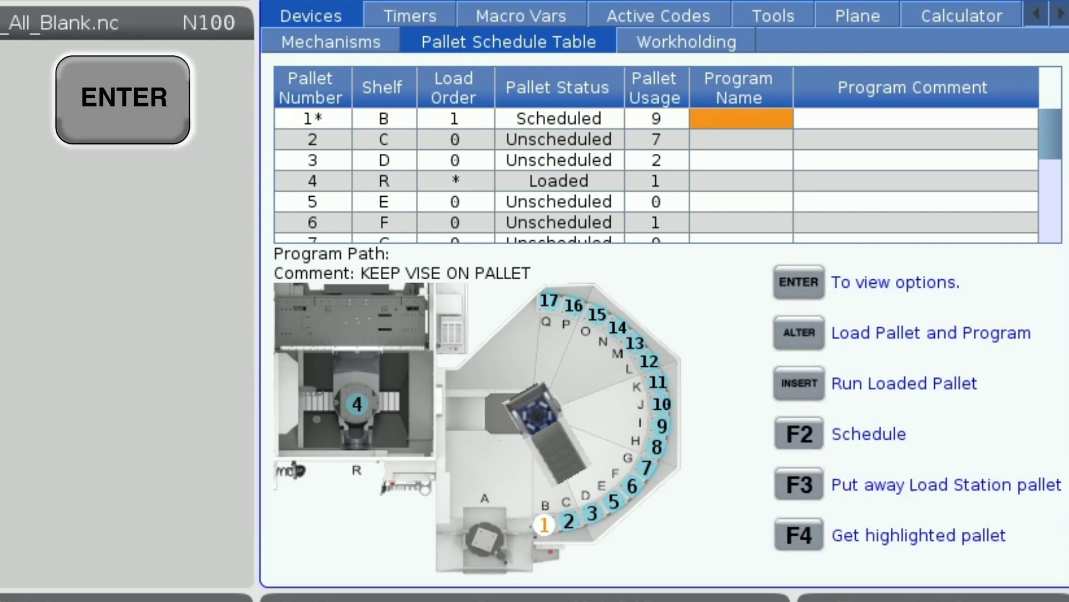
Assign program 04-0006.nc from the USB0 drive to pallet 1
key("Down")
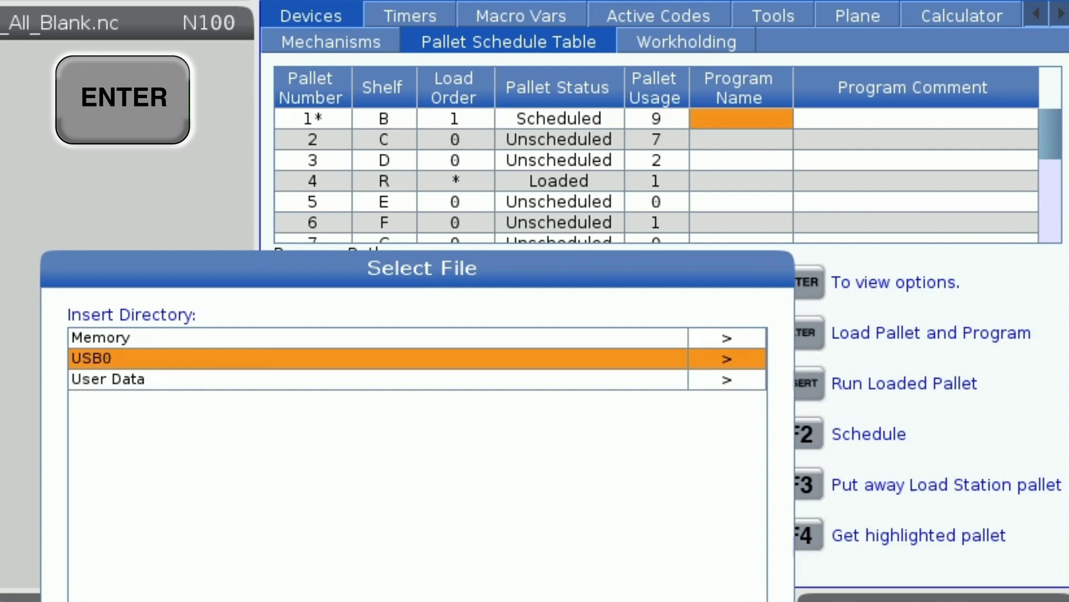
key("Return")
key("Down")
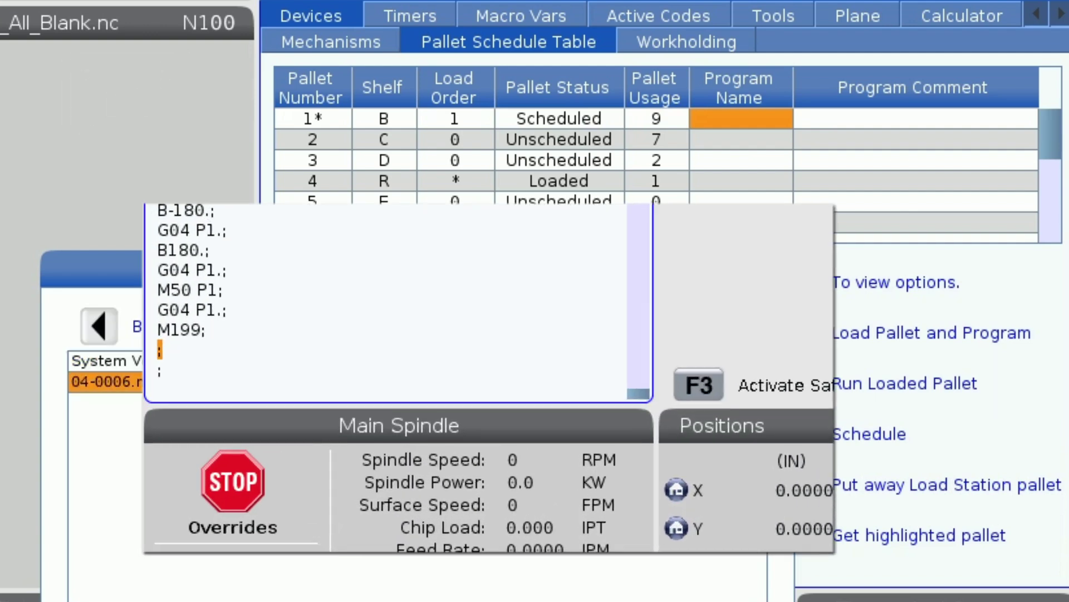
key("Return")
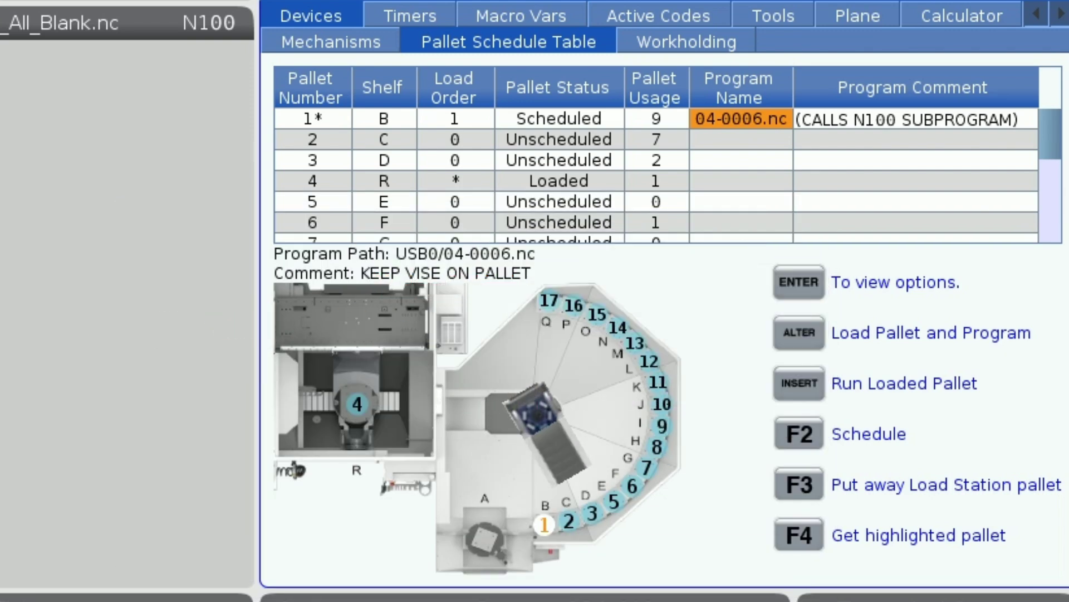
Bring pallet 2 to the load station, schedule it second, and assign program 04-0007.nc
left_click(312, 139)
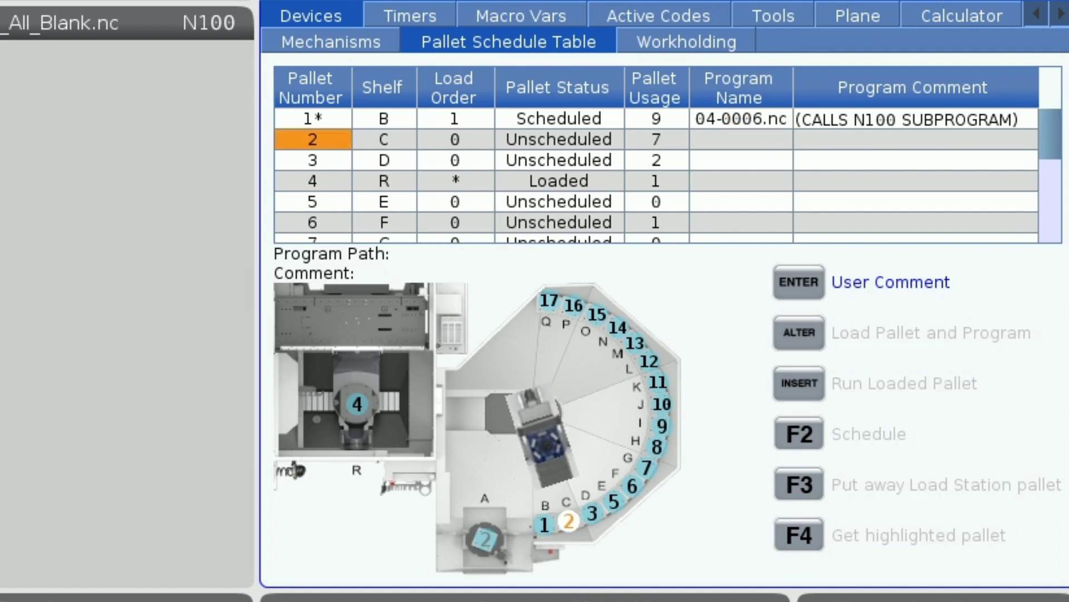
key("F4")
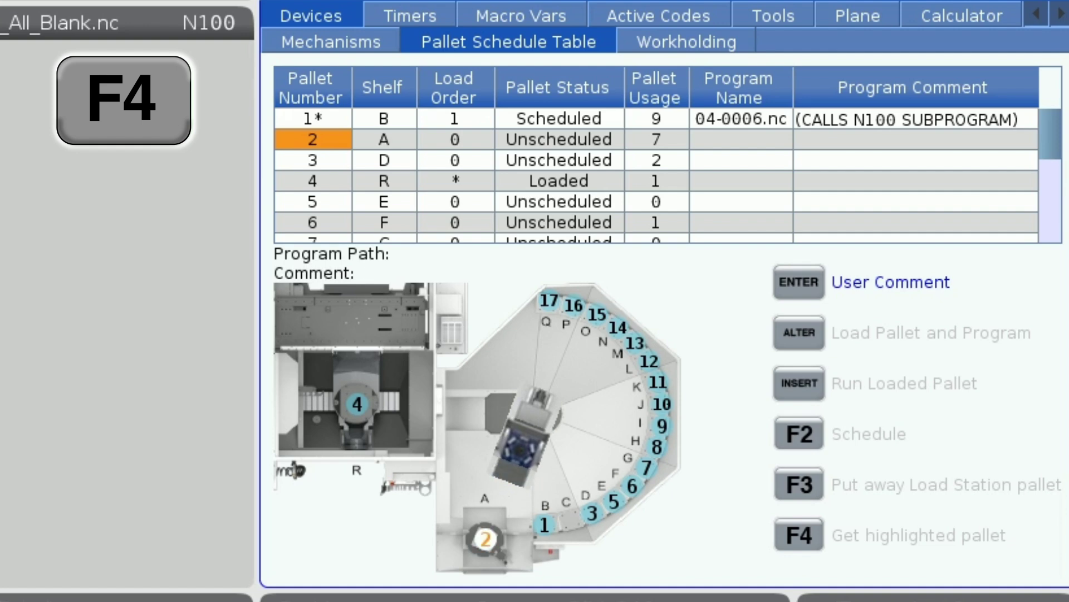
left_click(559, 140)
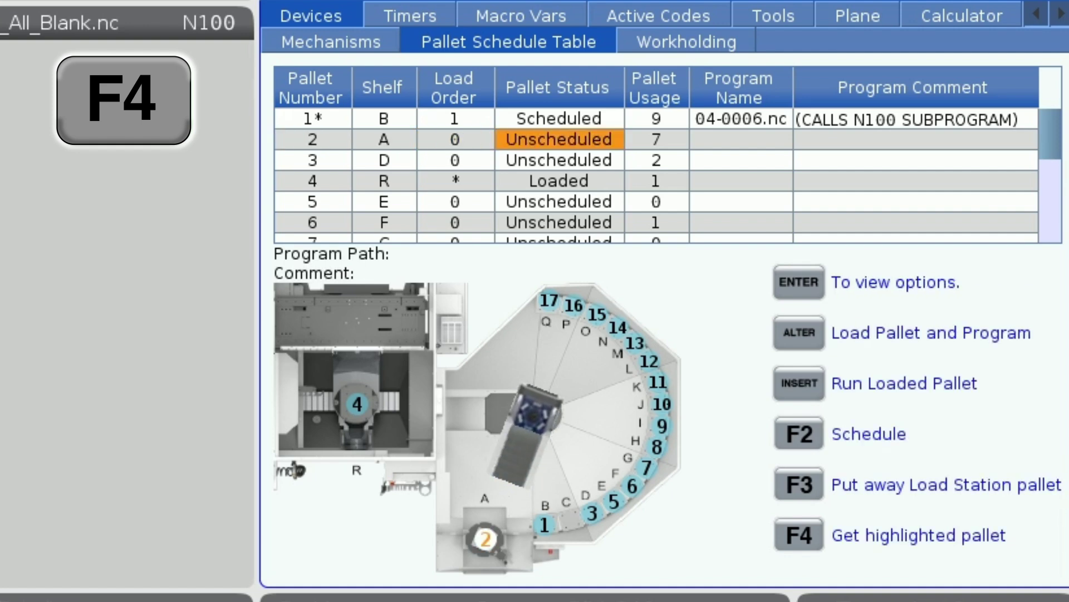
key("Return")
key("Return")
key("Down")
key("Return")
key("Down")
key("Return")
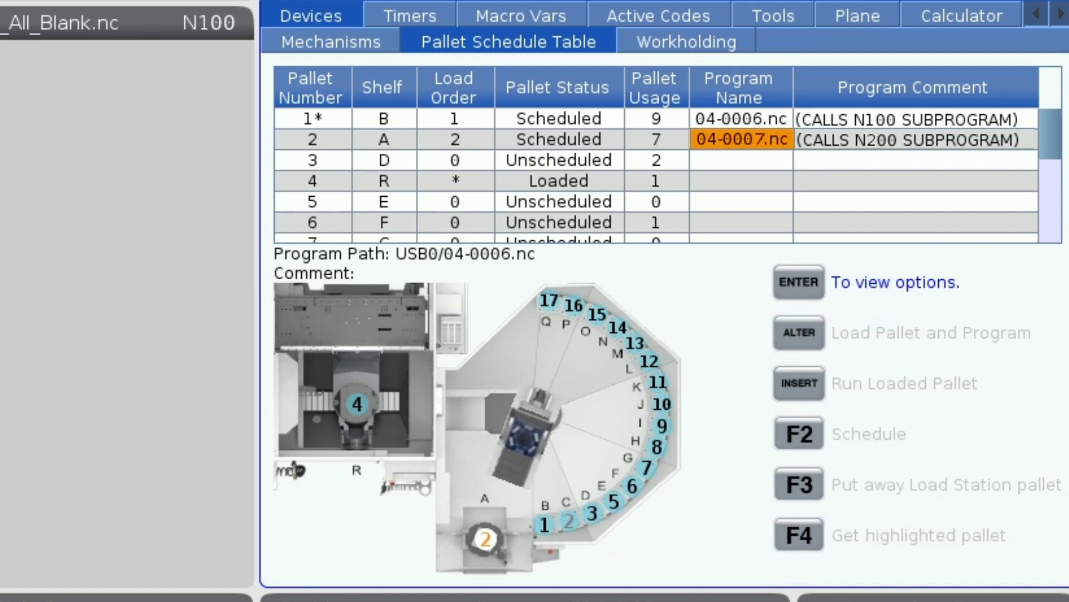
key("Left")
key("Left")
key("Left")
key("Left")
key("Left")
key("Down")
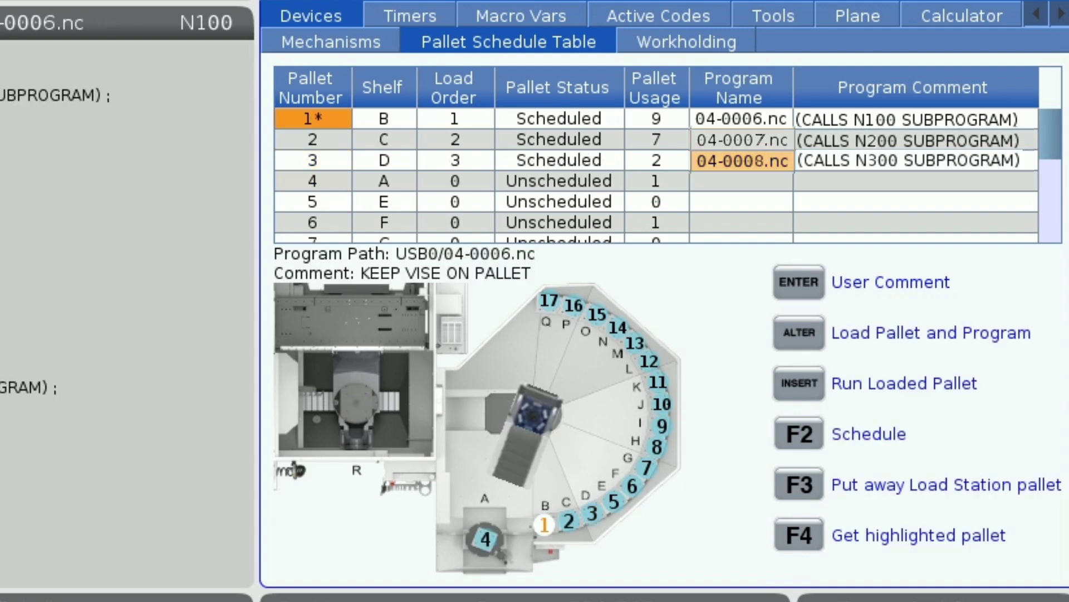
Run the loaded pallet 1 in the machine
key("alt")
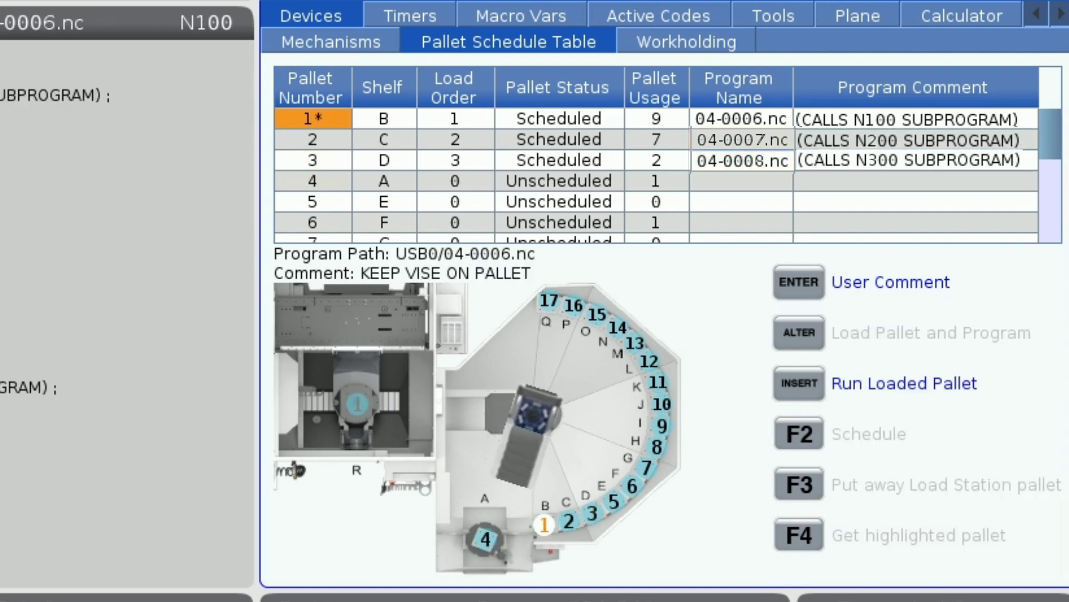